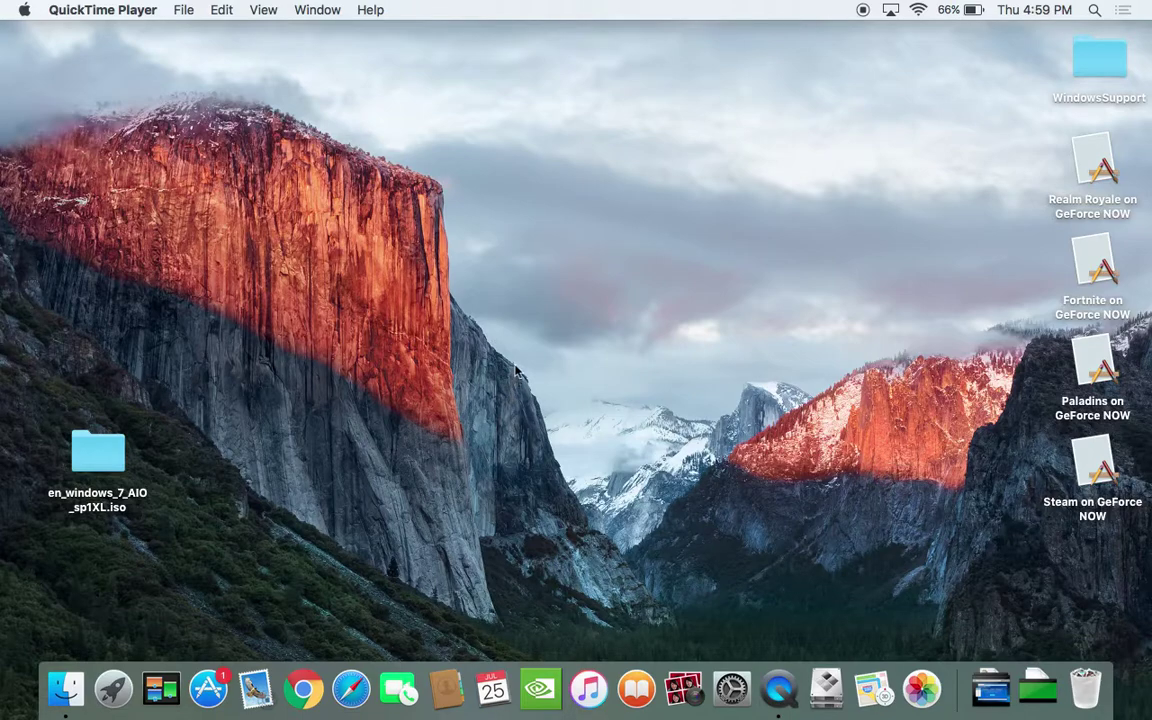
- Make Finder active by clicking an empty desktop spot, sending QuickTime Player to the background
left_click(522, 361)
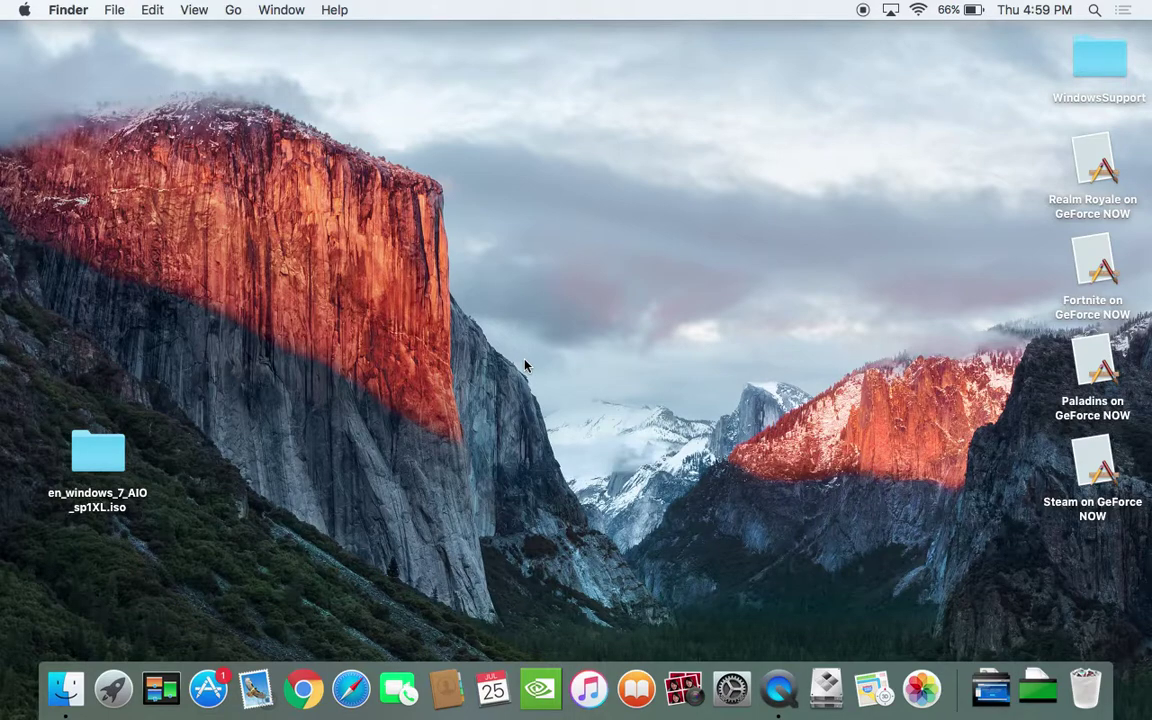
- Launch Chrome, switch to the Google homepage tab, and go to YouTube from Google apps
left_click(312, 691)
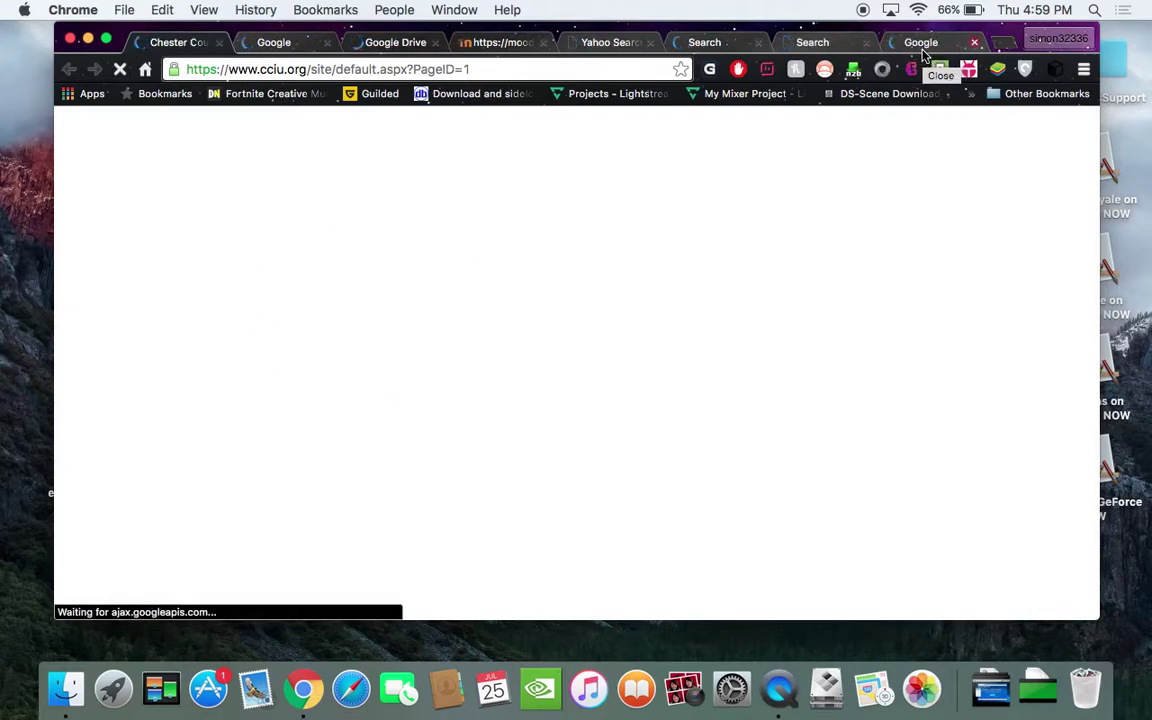
left_click(921, 45)
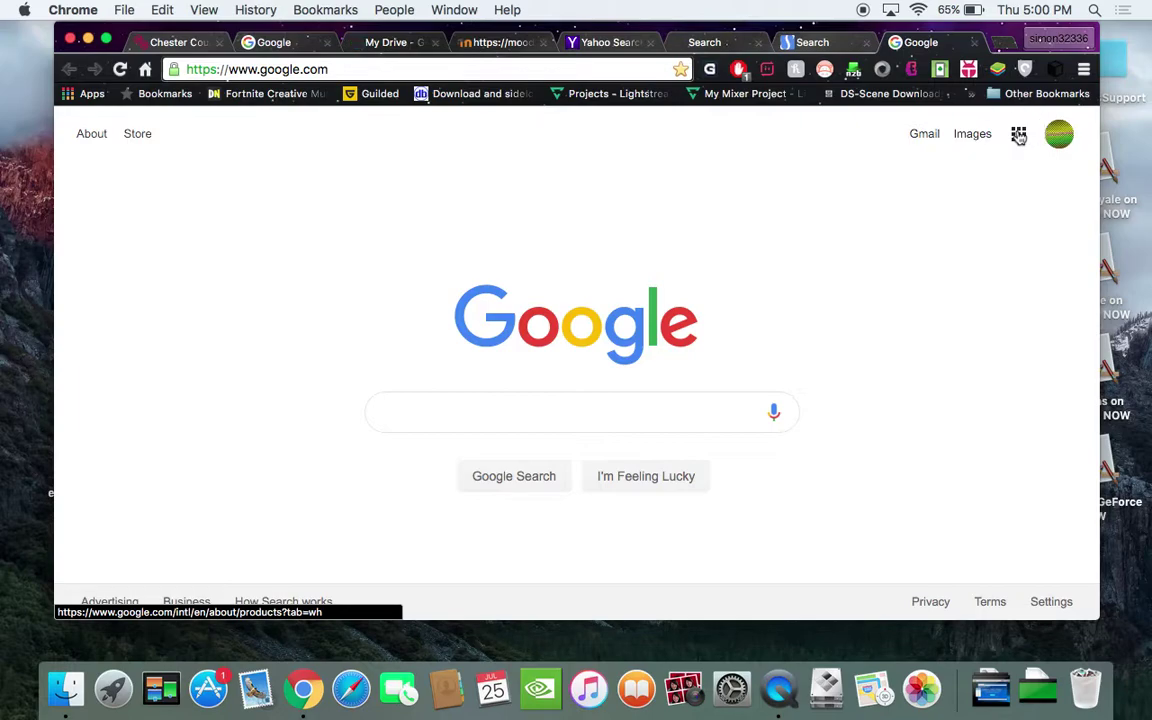
left_click(1018, 134)
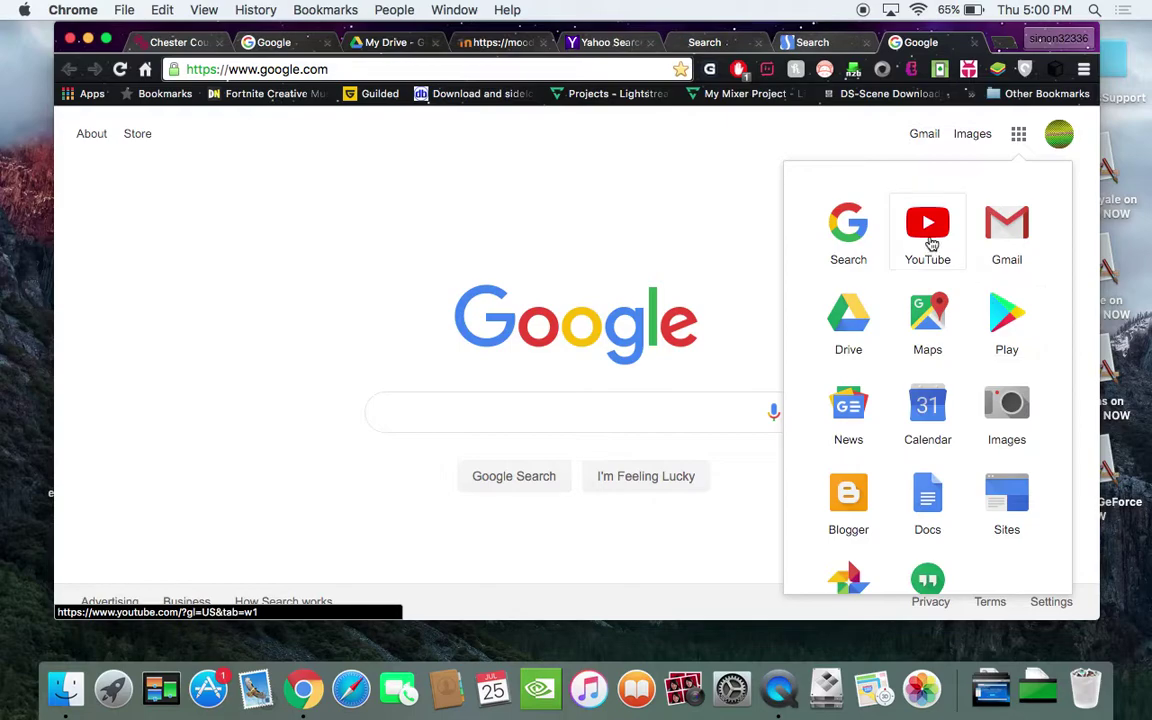
left_click(927, 232)
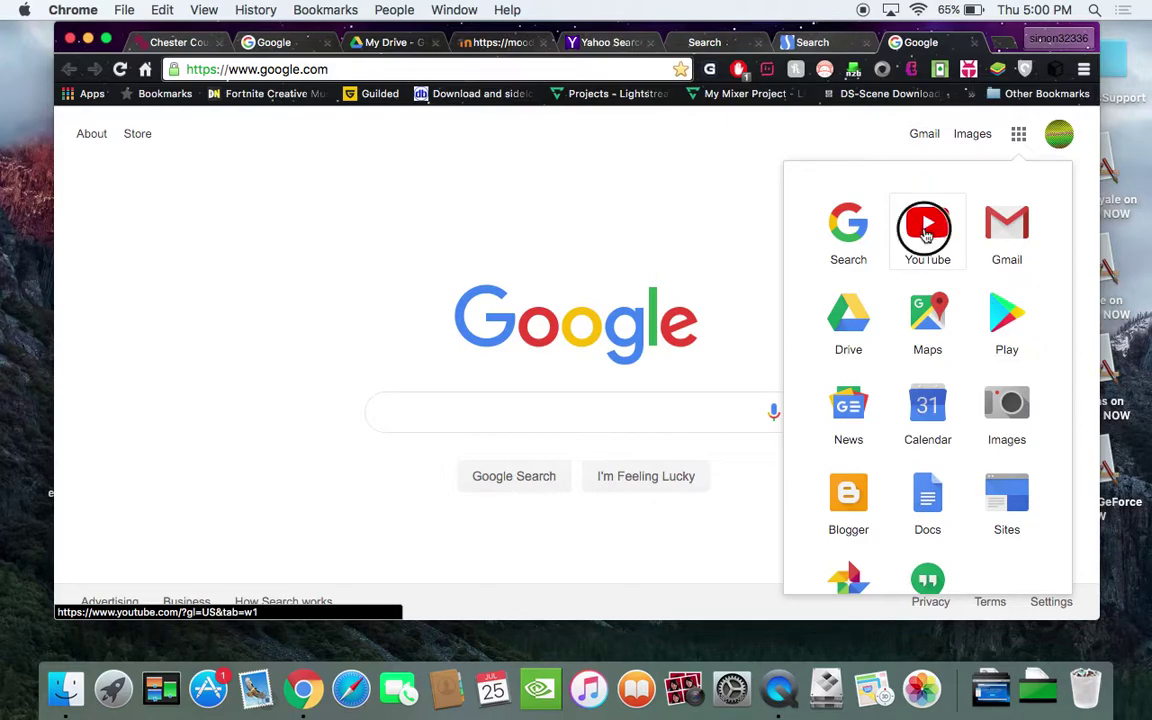
- Show and dismiss the menu-bar date and time options while YouTube's home page loads
left_click(1047, 7)
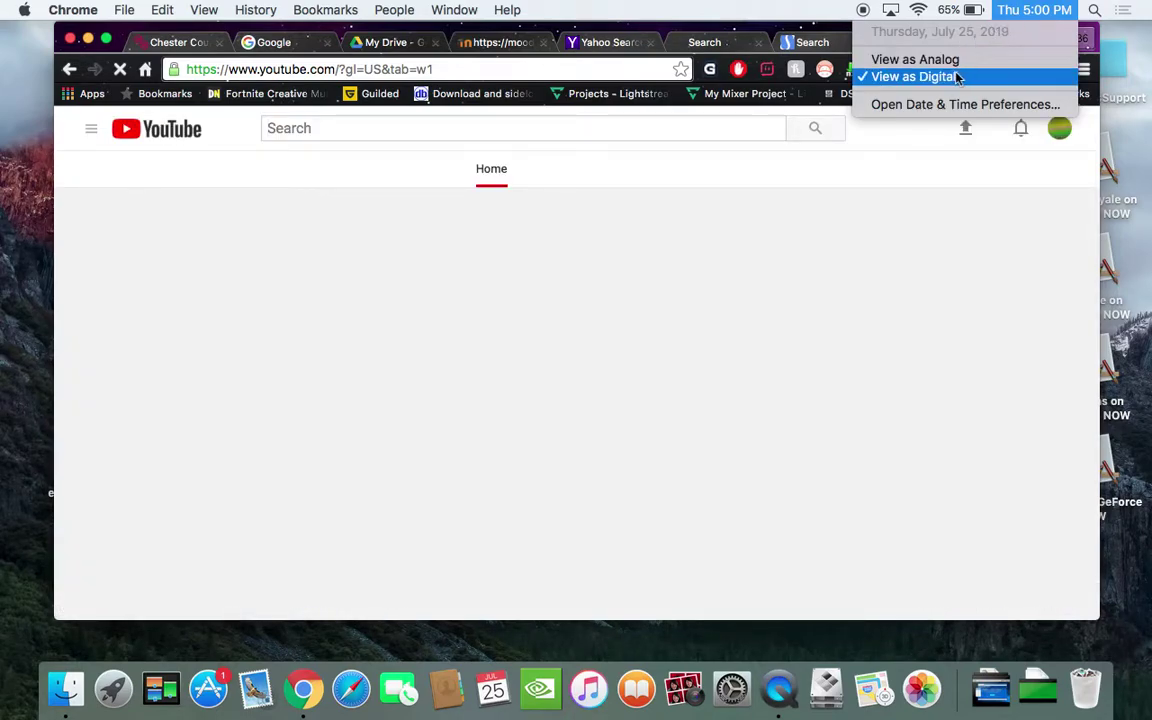
left_click(829, 274)
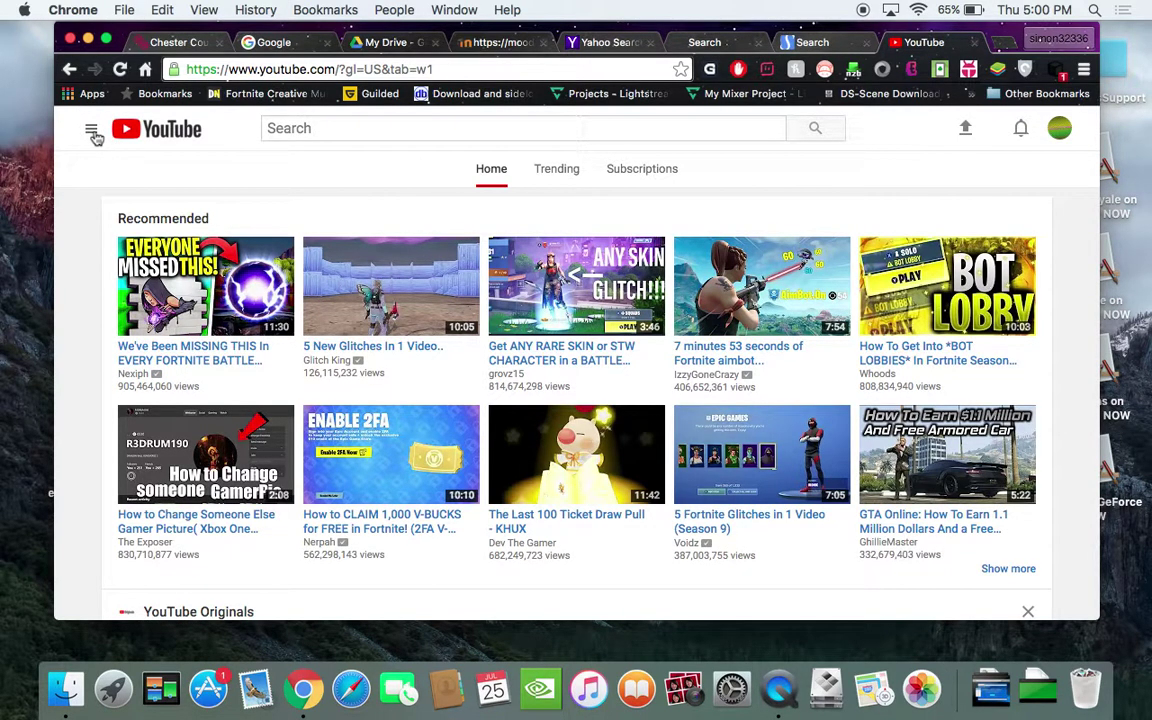
- Go to My channel's uploads and open The Crew® 2 - STREET RACE video
left_click(91, 129)
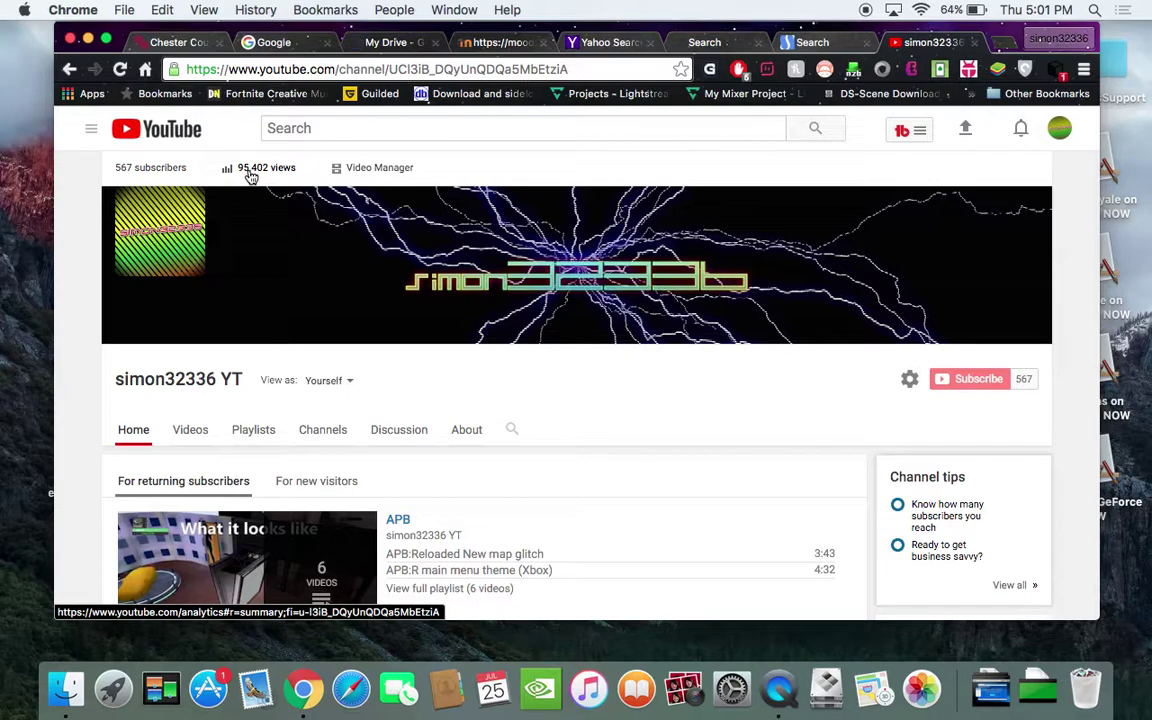
scroll(344, 334, "down", 1)
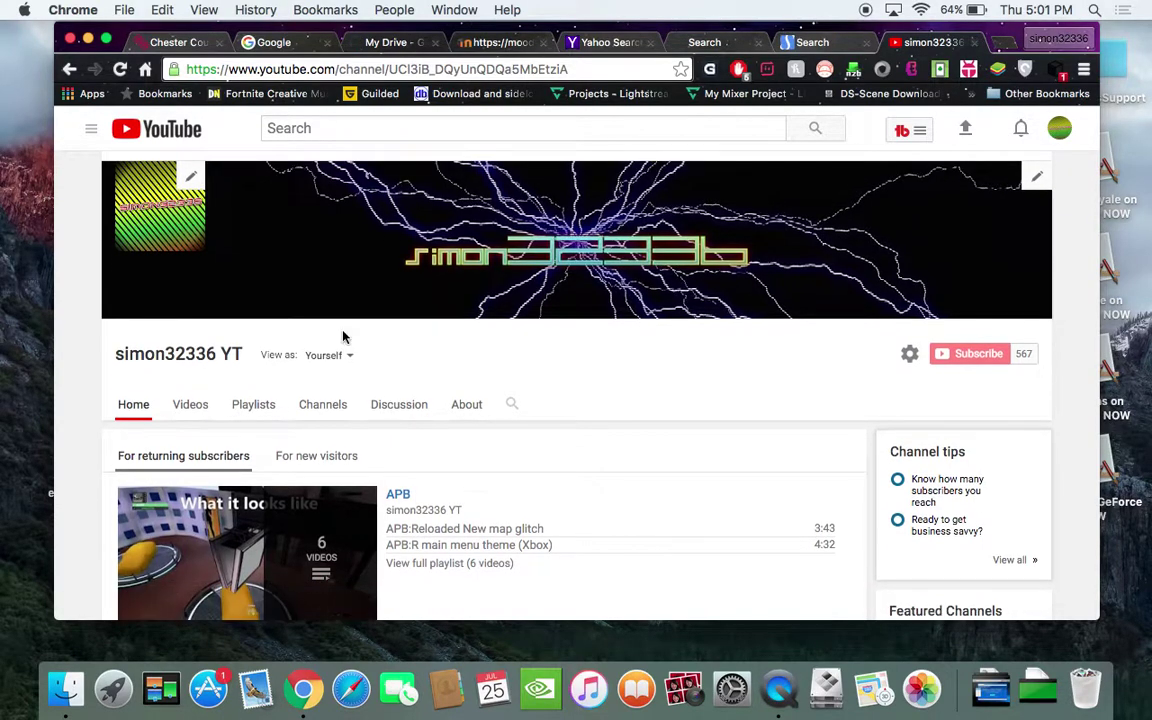
scroll(343, 338, "down", 4)
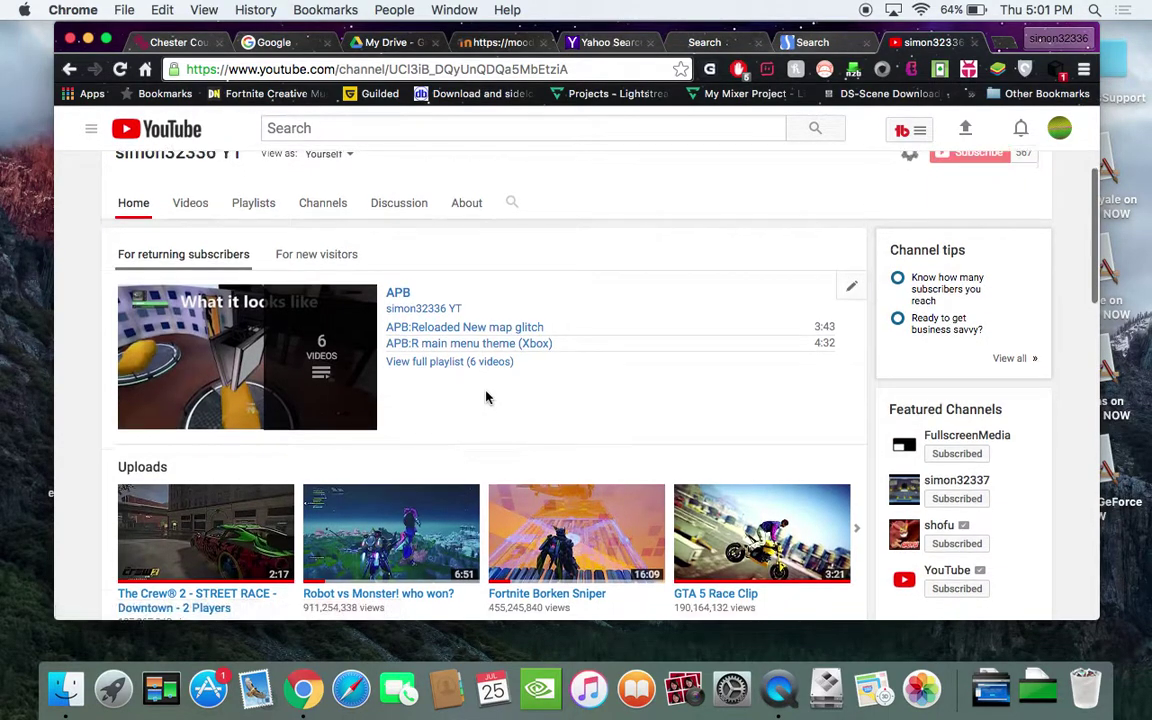
scroll(487, 398, "down", 2)
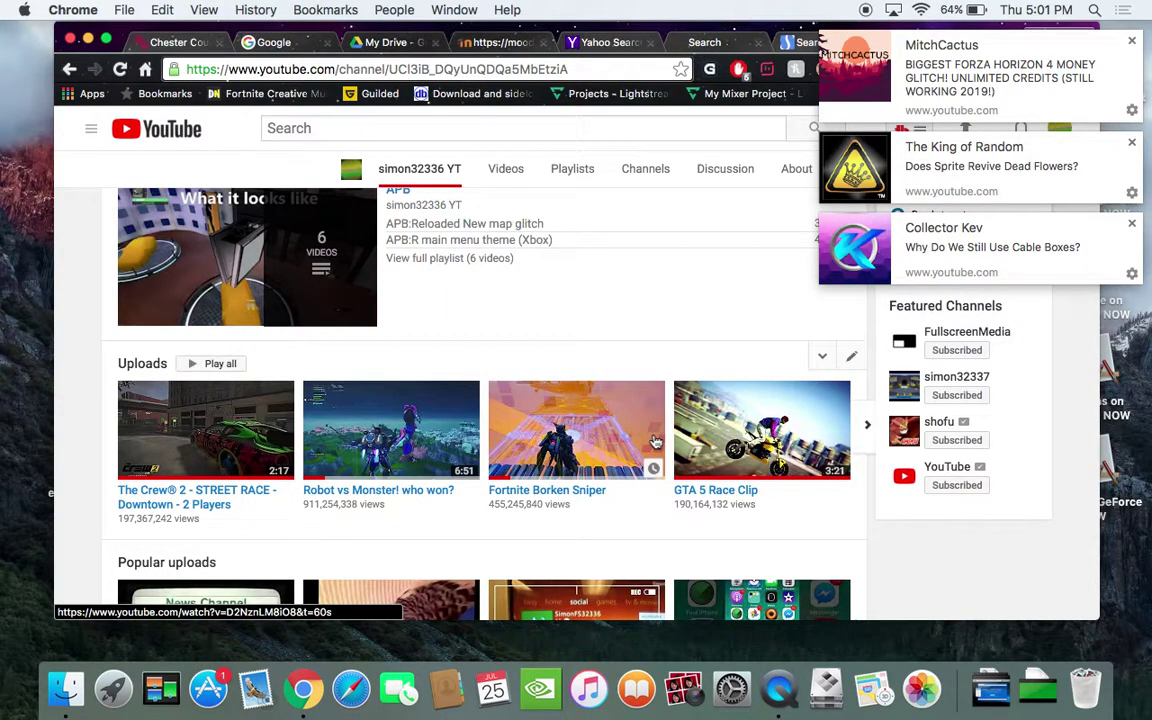
mouse_move(576, 532)
left_click_drag(111, 522, 281, 513)
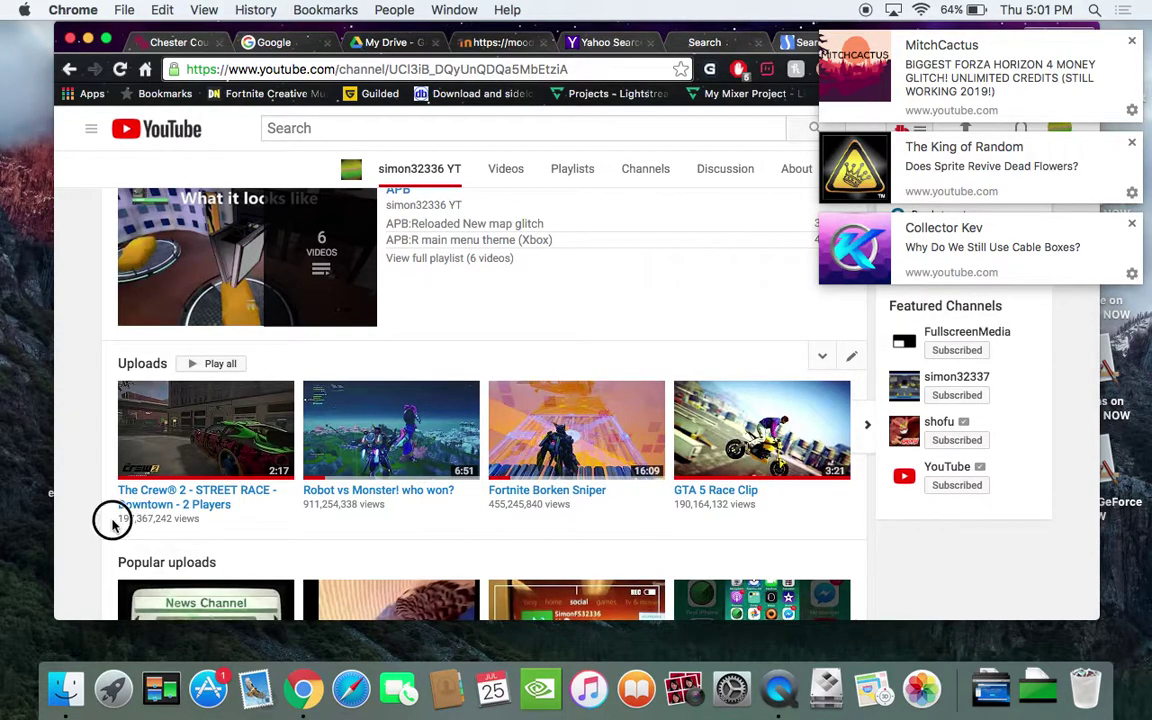
left_click(281, 513)
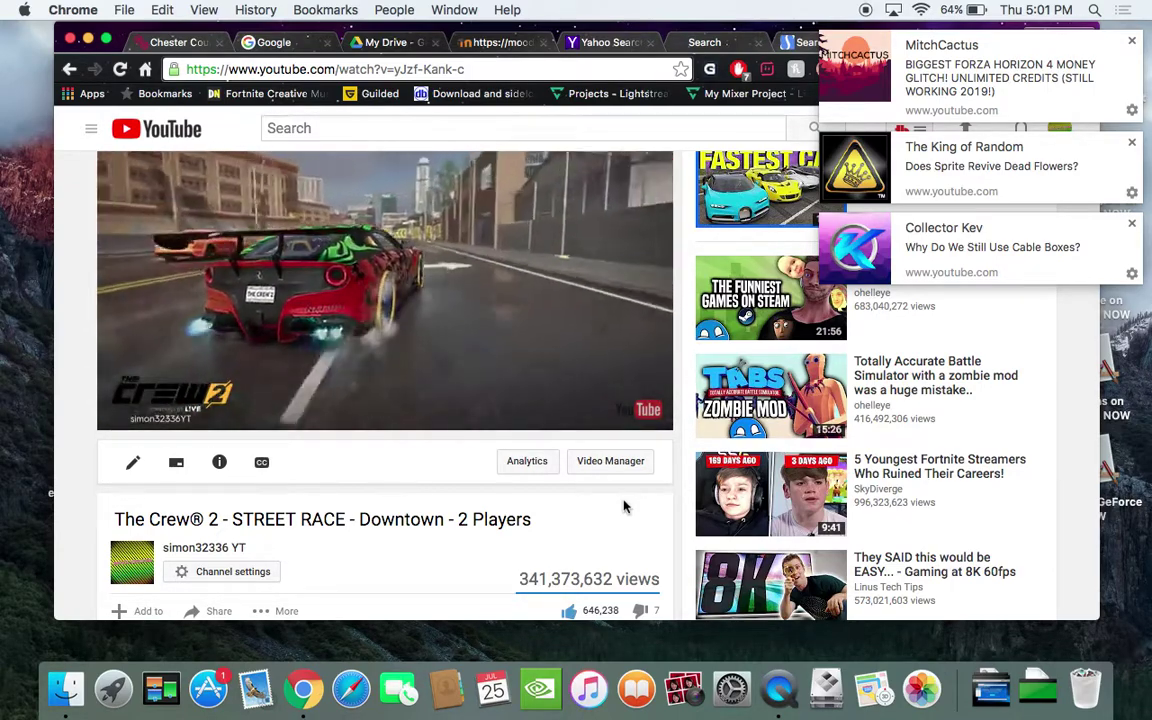
scroll(624, 507, "down", 2)
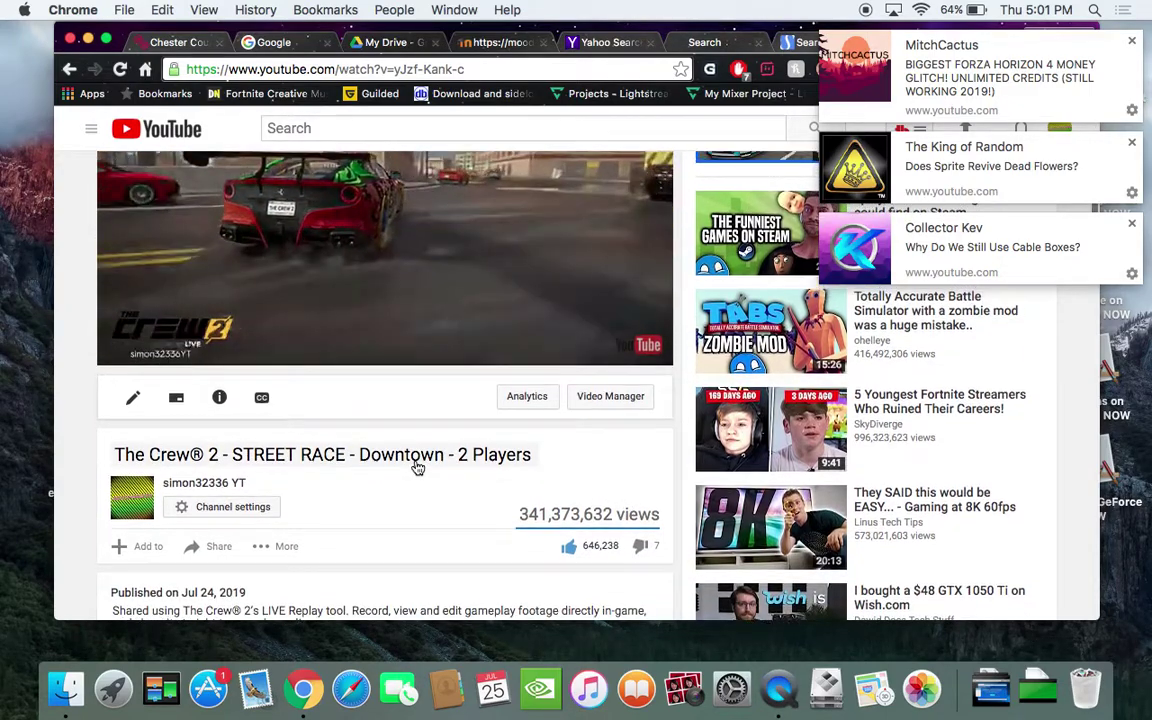
scroll(419, 465, "up", 3)
- Check Notification Center, then dismiss the MitchCactus and The King of Random banners
left_click(1123, 9)
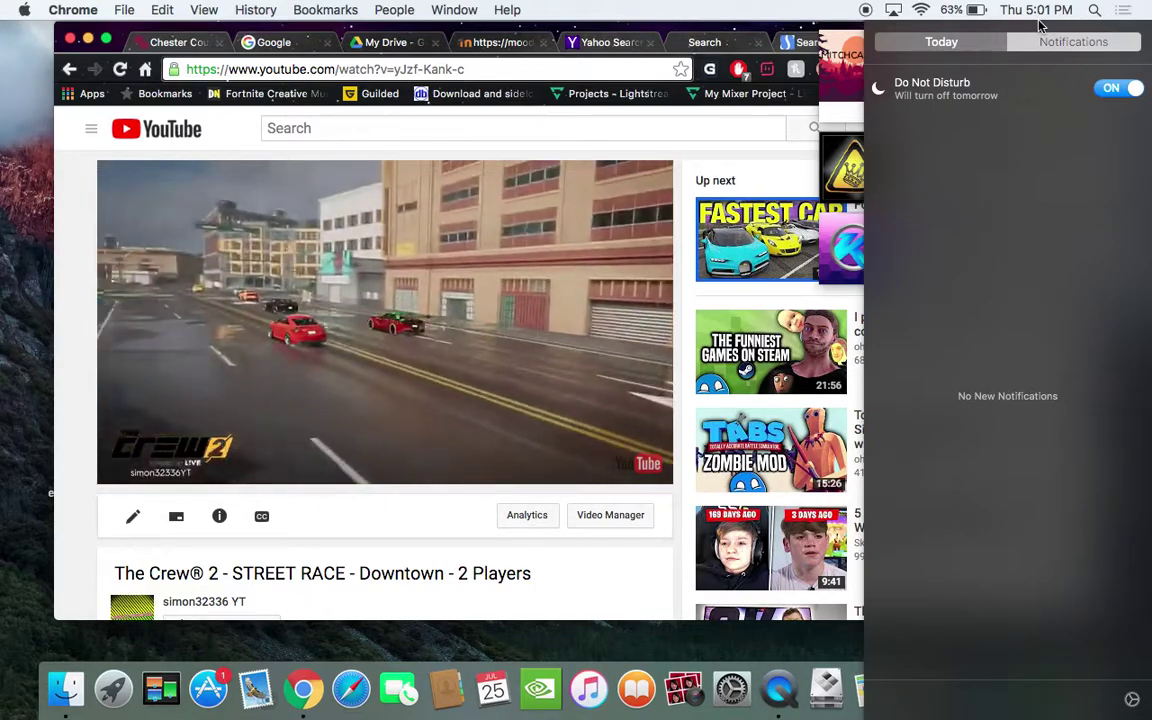
left_click(996, 42)
left_click(1039, 42)
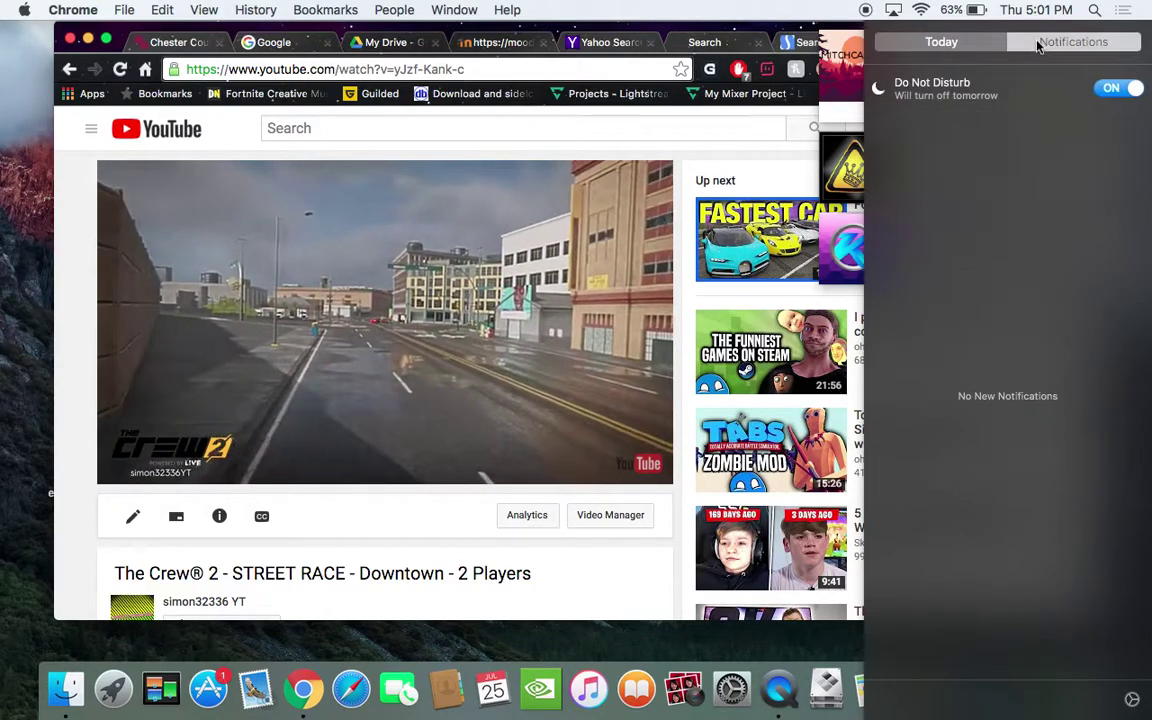
left_click(1123, 9)
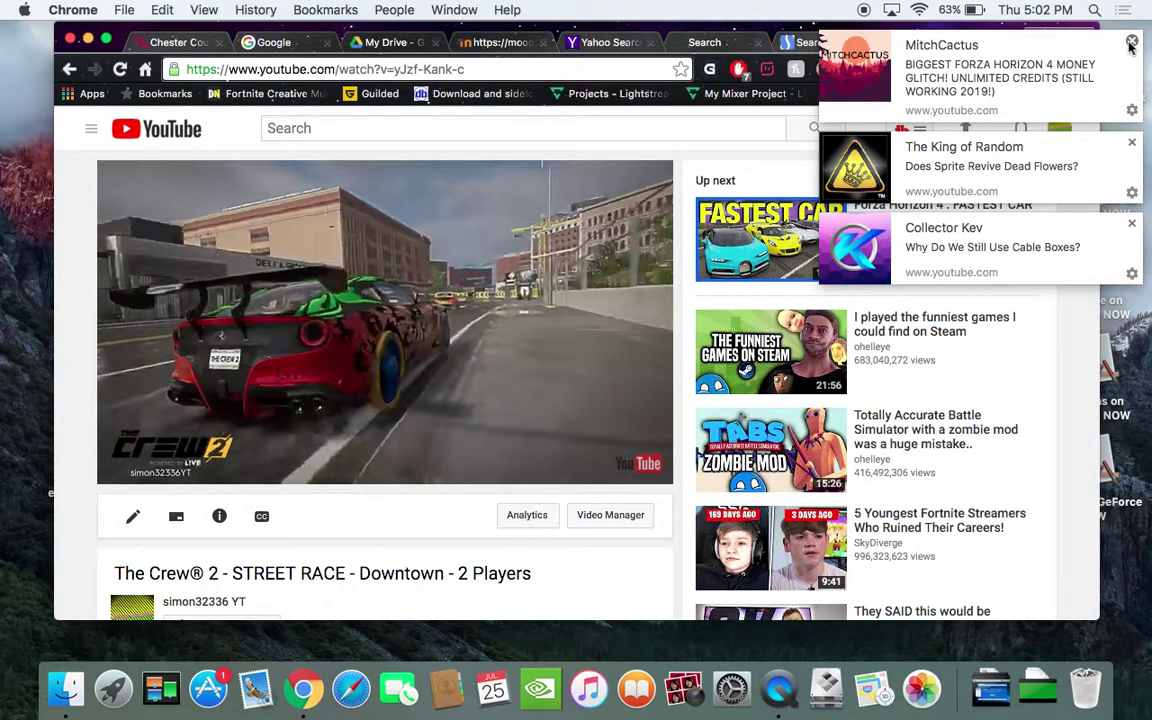
left_click(1131, 43)
left_click(1131, 43)
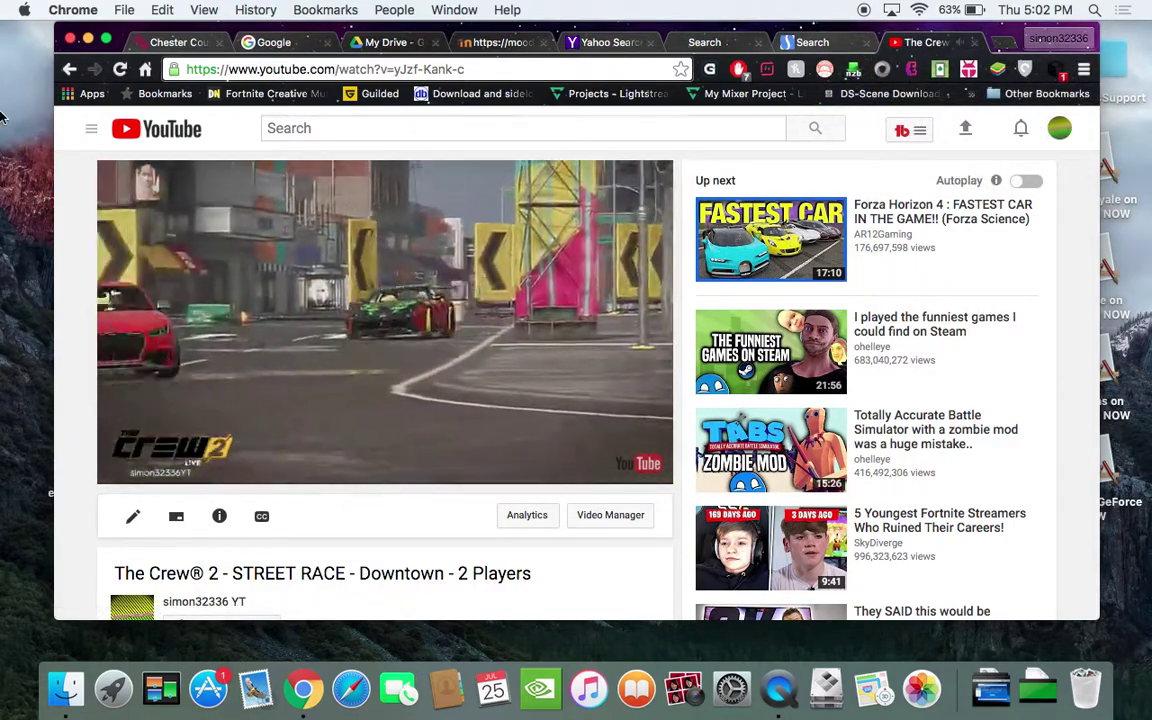
- Go from the guide menu to My channel, then open Video Manager
left_click(91, 129)
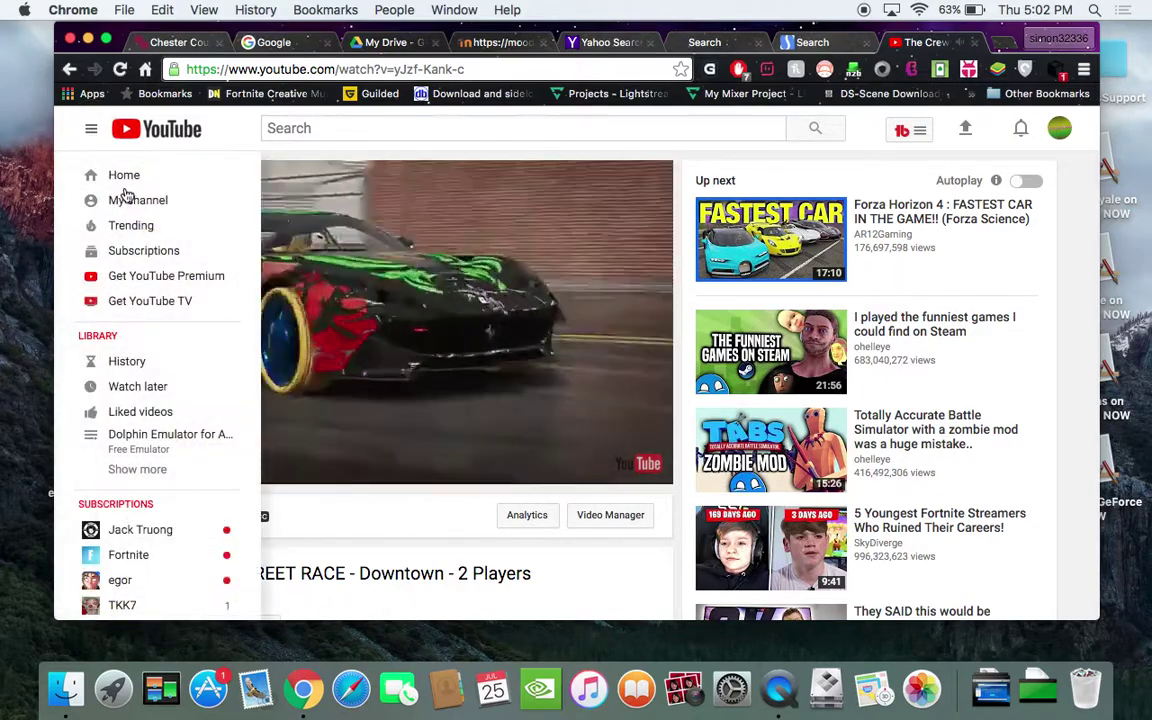
left_click(127, 201)
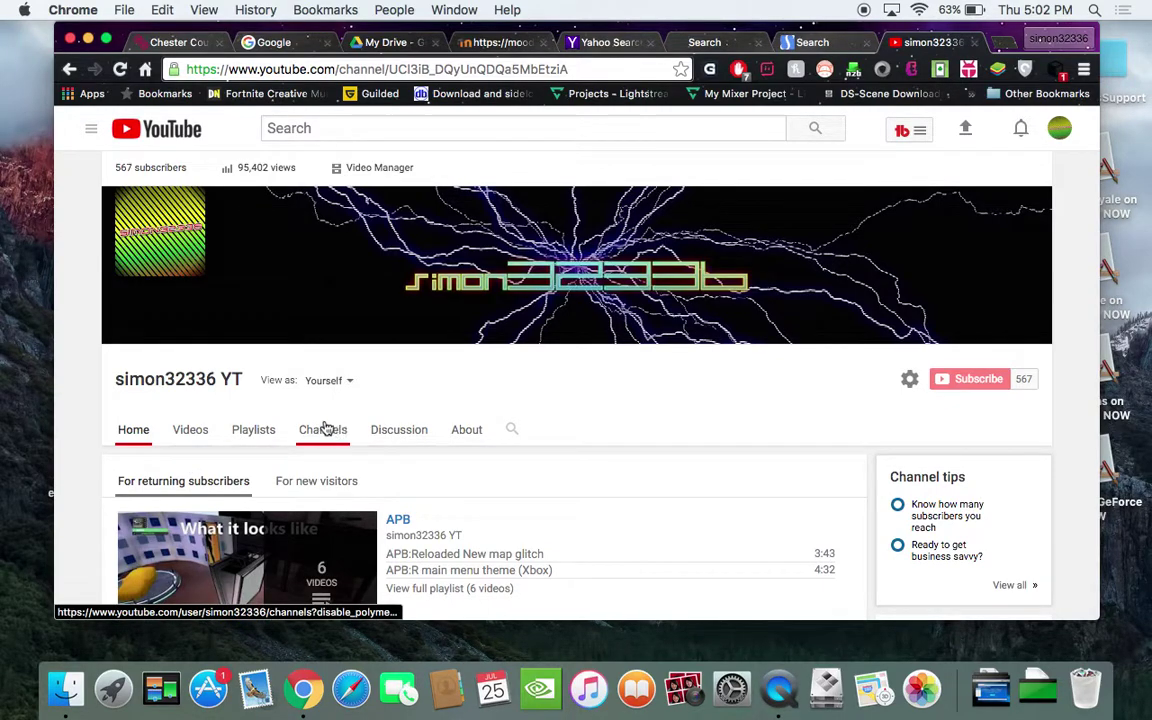
left_click(359, 180)
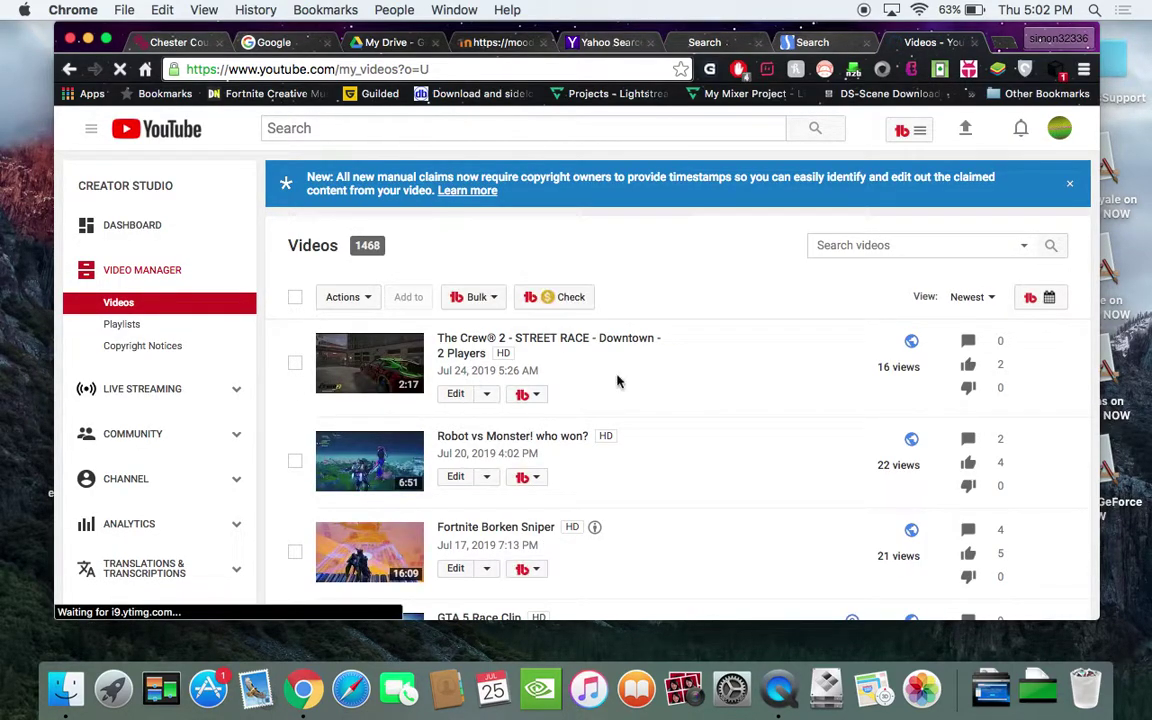
- Reload Video Manager so The Crew 2 clip shows 17 views, then show its edit options
left_click(910, 374)
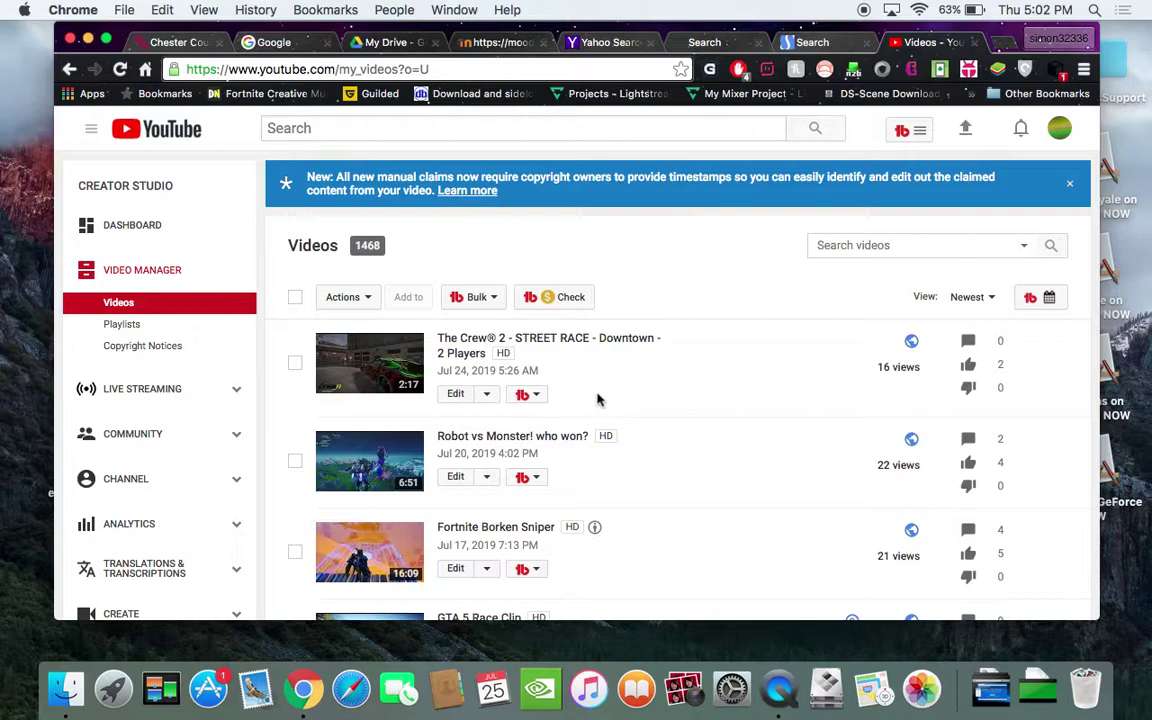
left_click(119, 67)
left_click(488, 398)
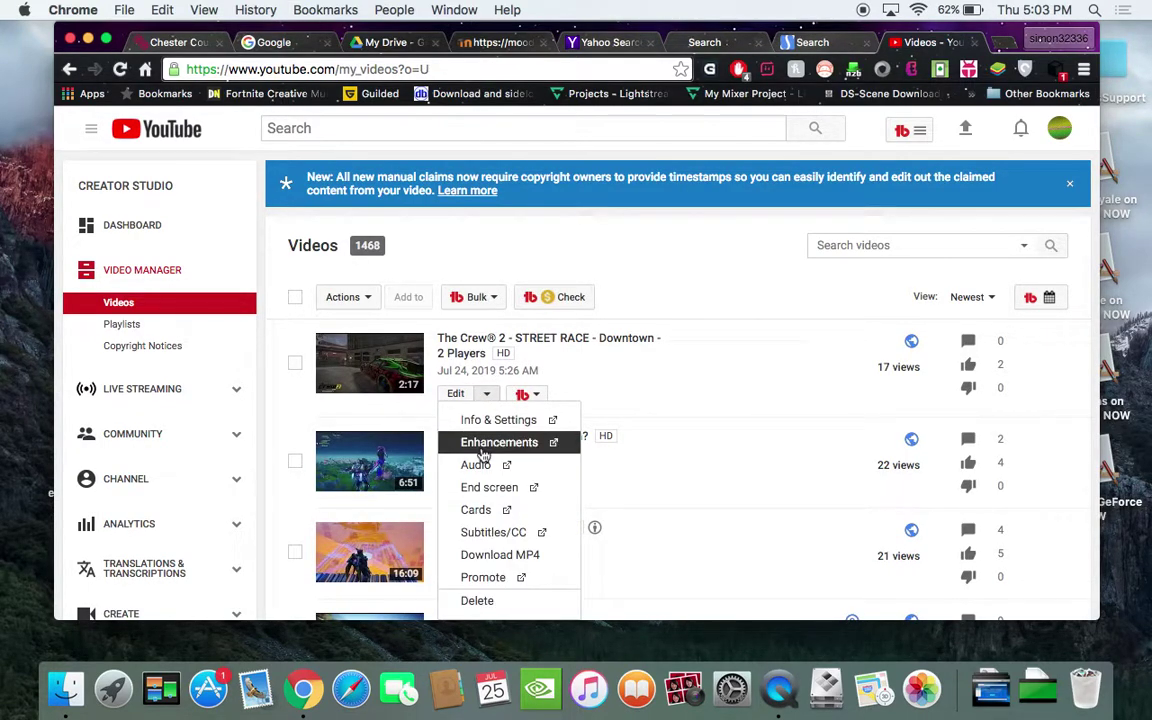
- Open The Crew 2 clip's Info & Settings, dismiss the end-screens popup, and play the preview
left_click(480, 424)
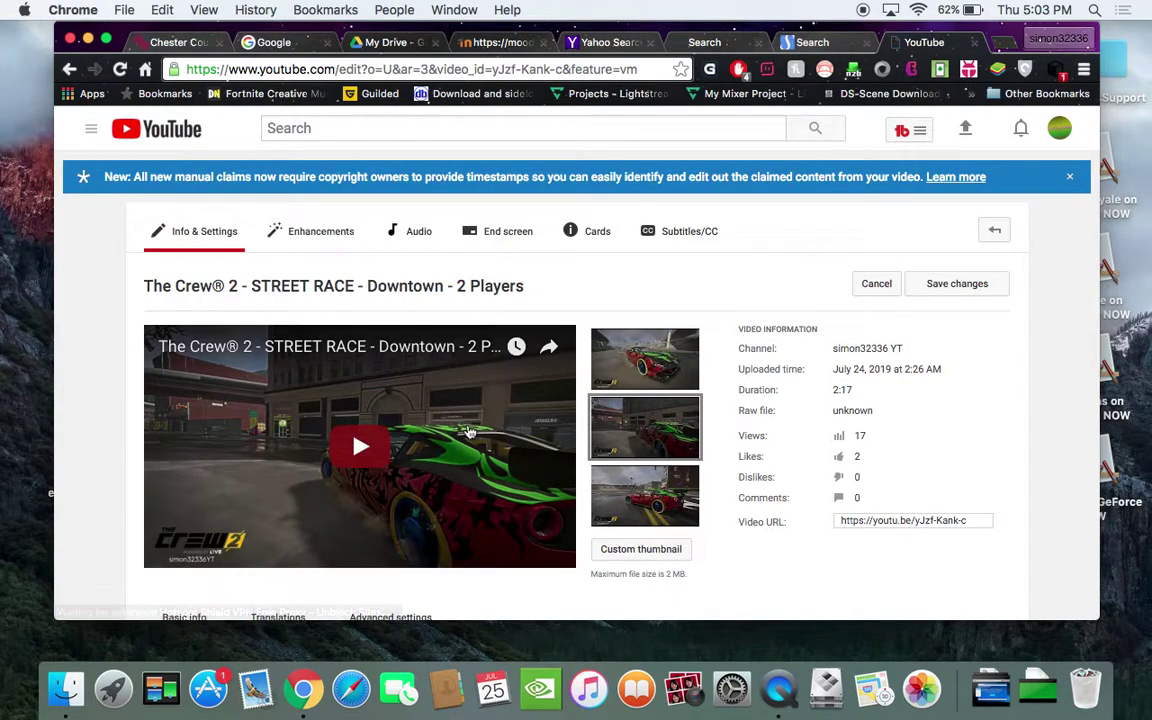
scroll(468, 432, "down", 5)
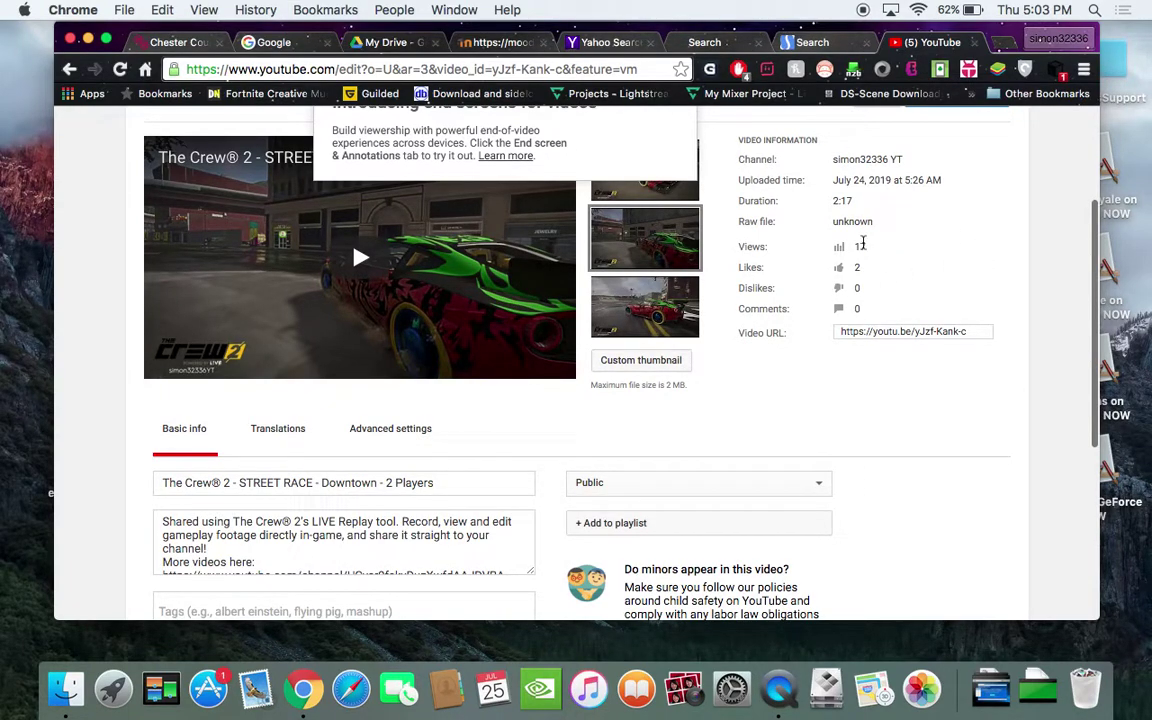
scroll(864, 246, "up", 3)
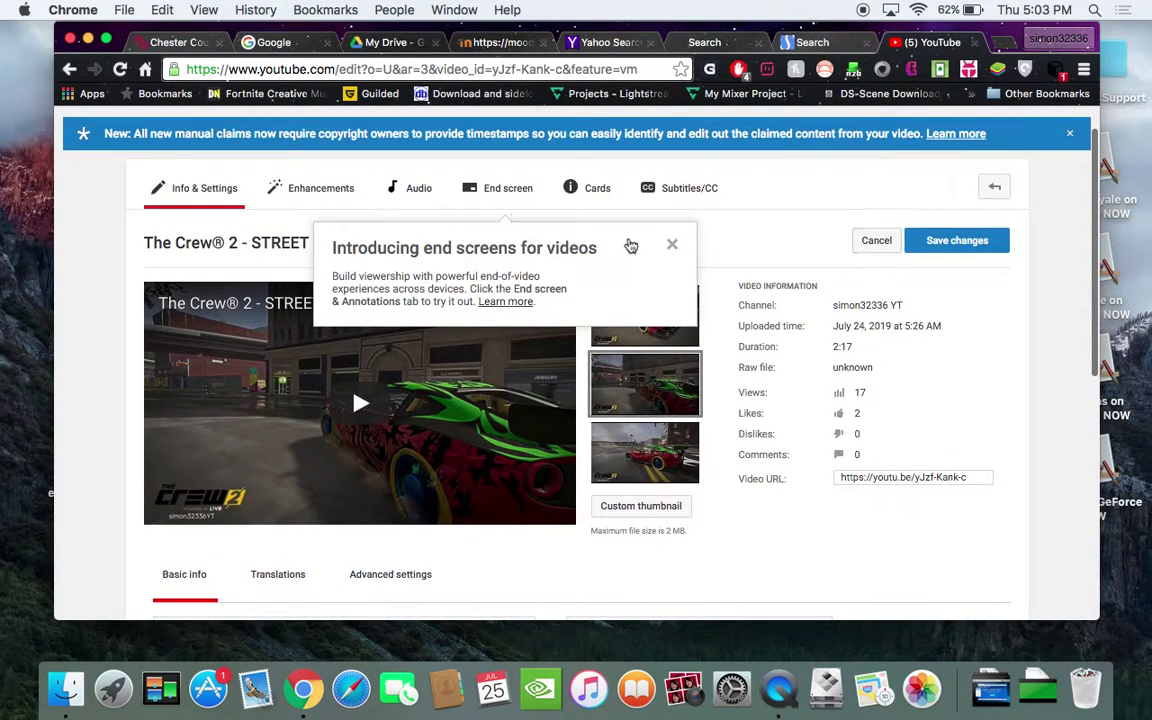
left_click(673, 245)
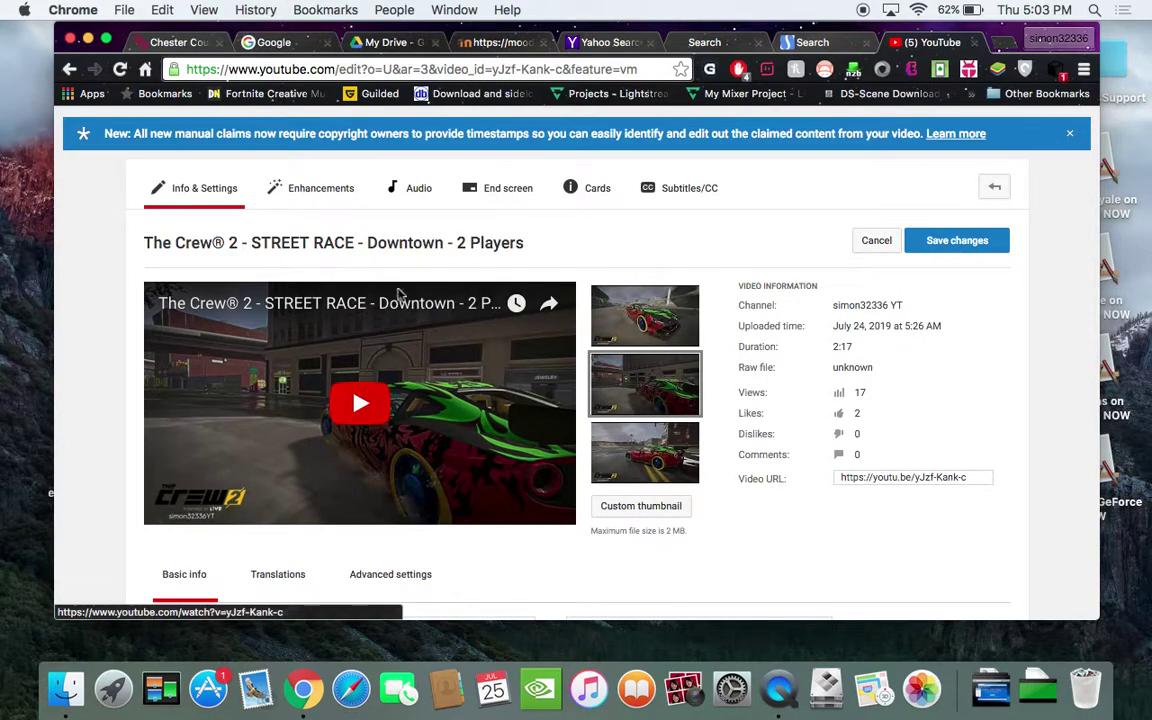
left_click(348, 388)
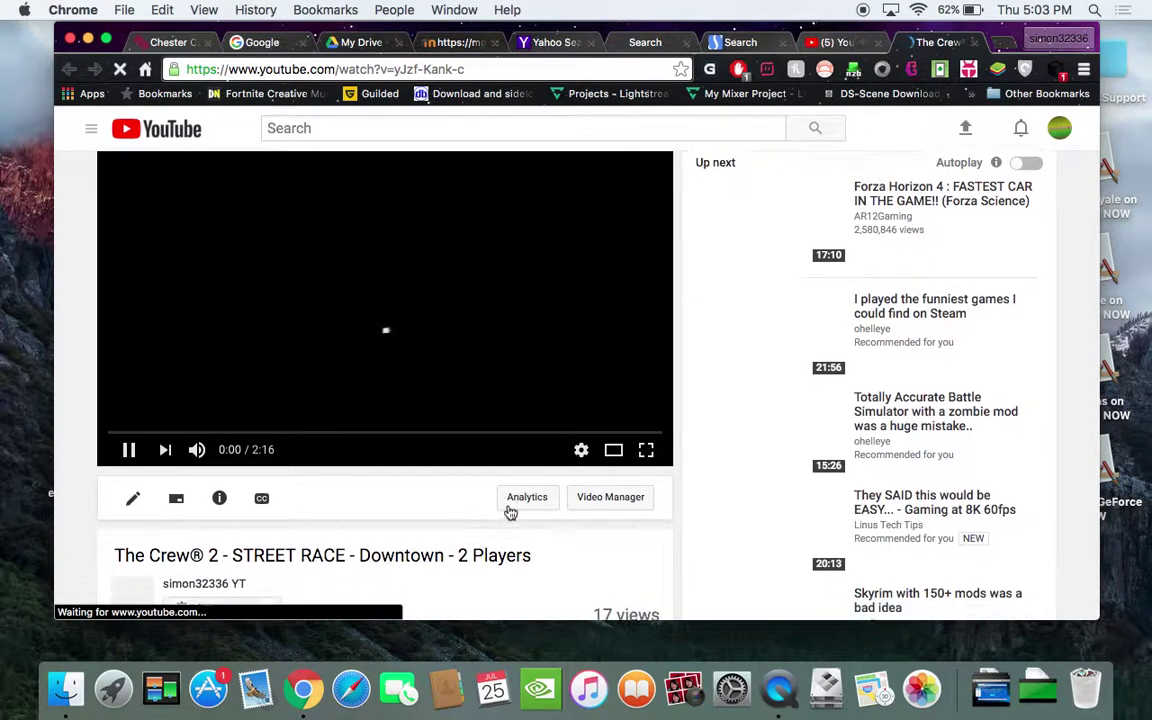
scroll(508, 512, "down", 3)
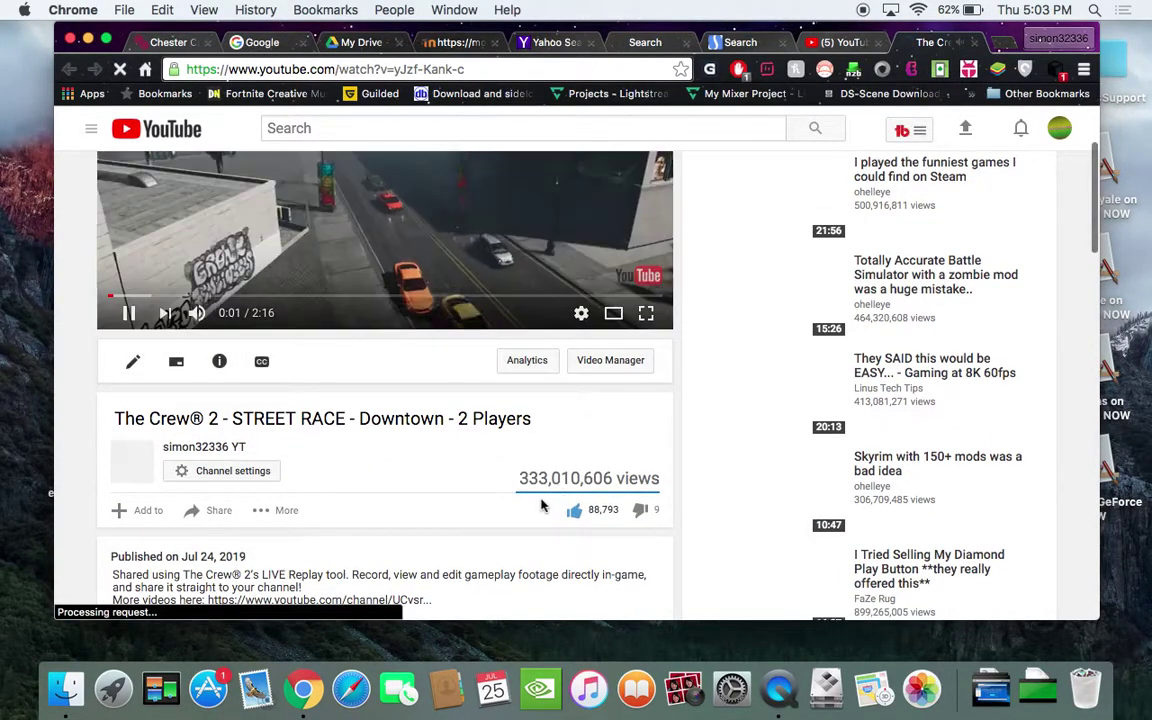
scroll(600, 480, "up", 2)
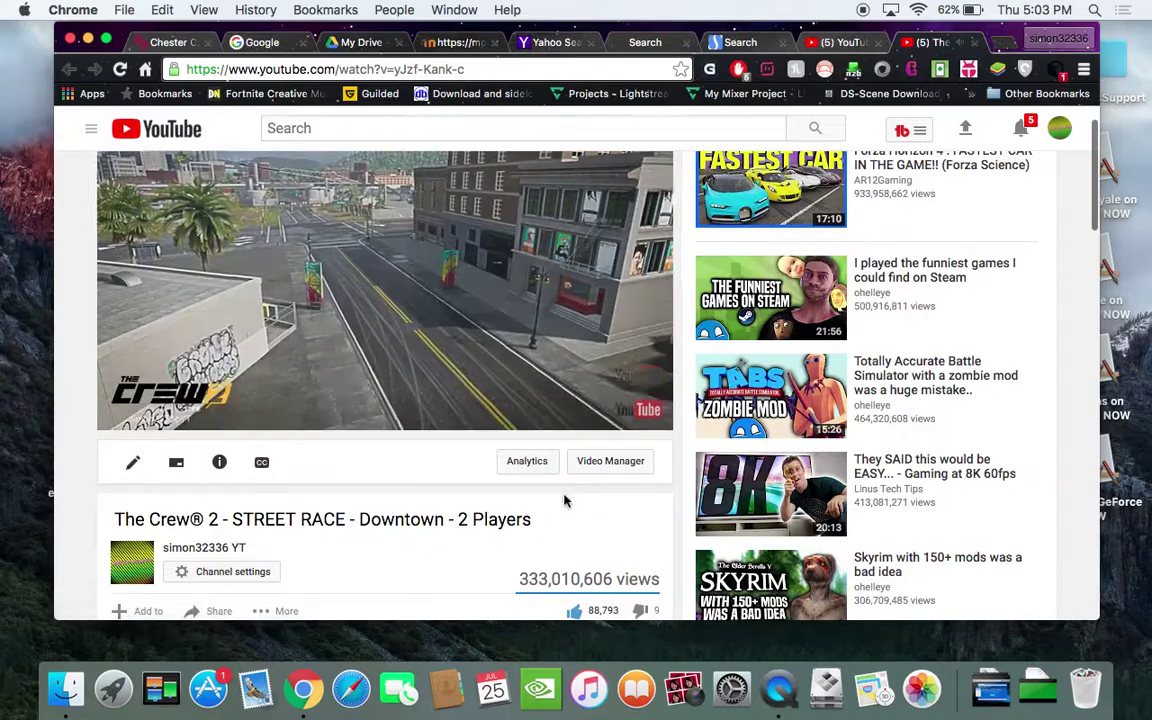